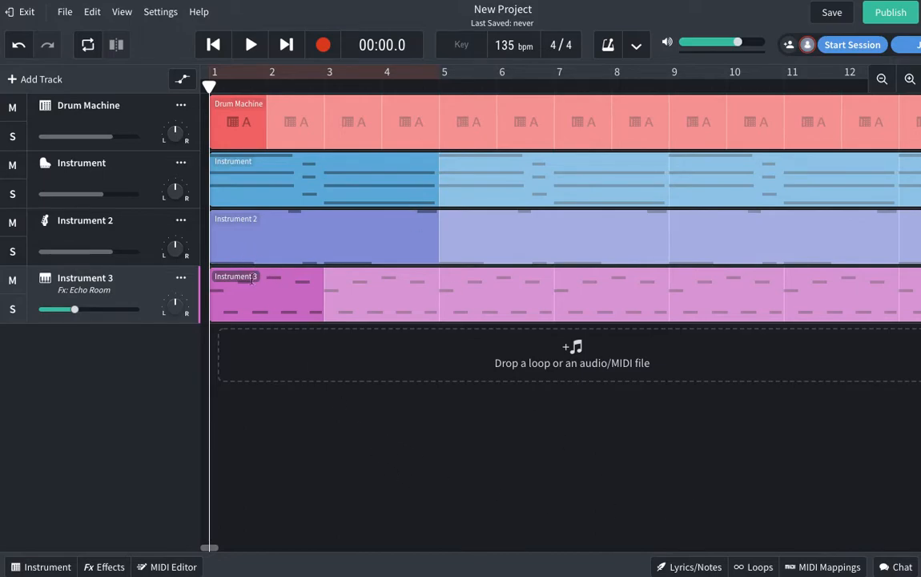
Step: Move the Drum Machine clip to bar 3, Instrument 2 to bar 8, and Instrument 3 to bar 7
click(247, 247)
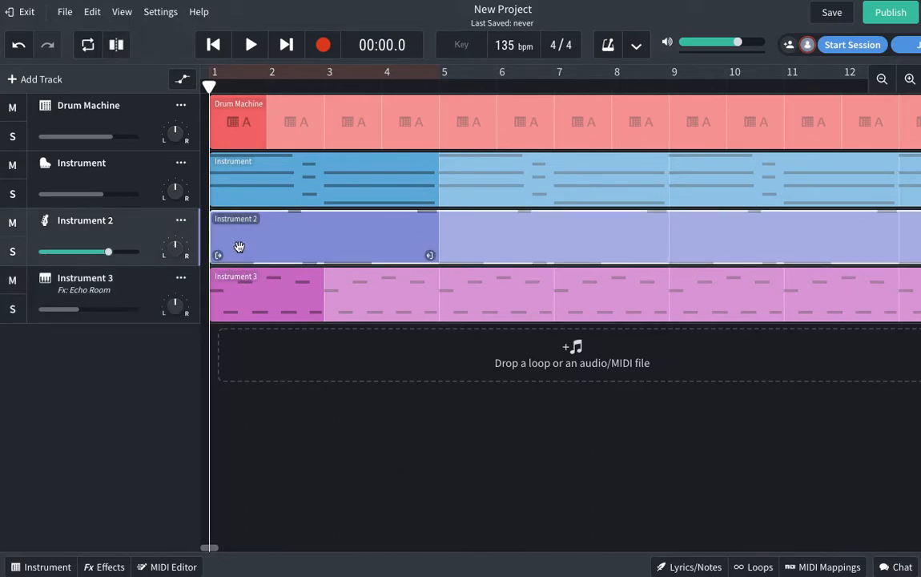
click(240, 183)
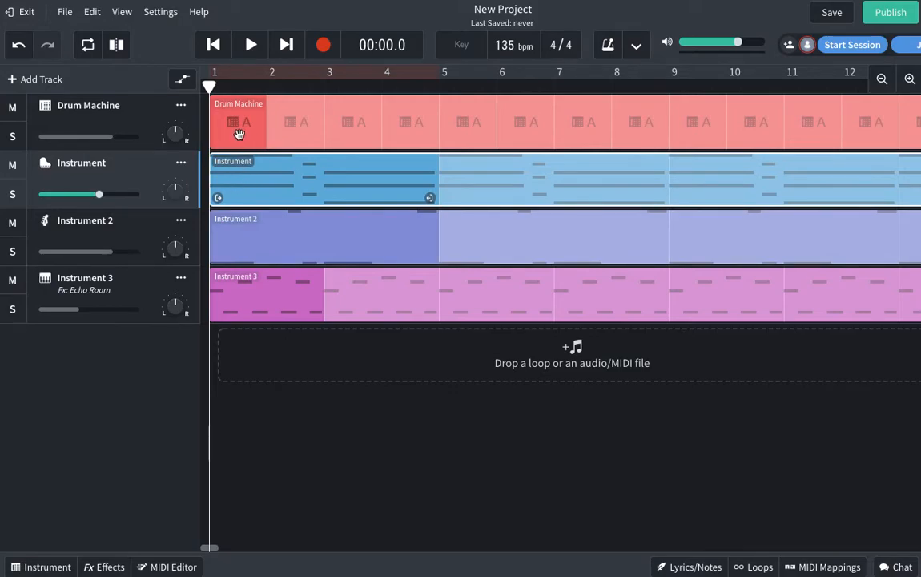
drag(239, 133, 359, 125)
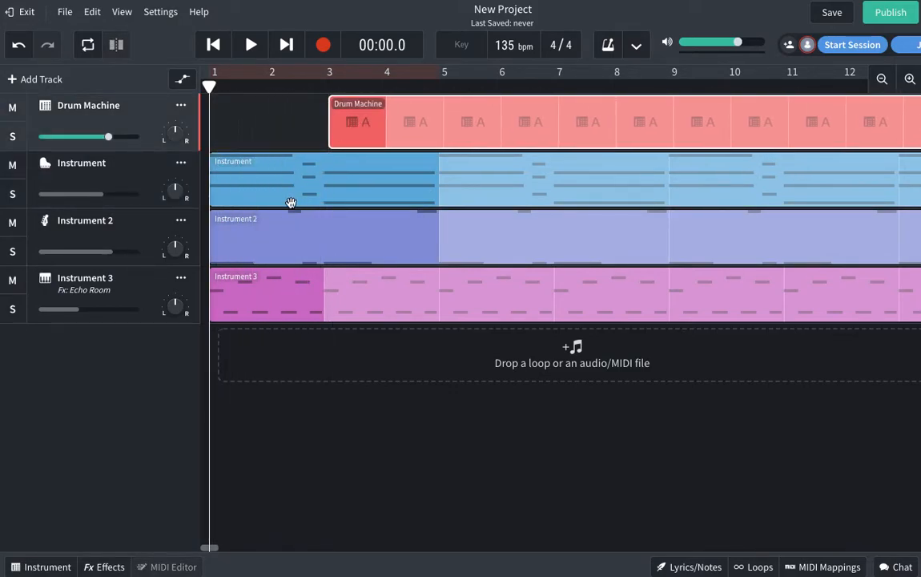
drag(358, 232, 764, 235)
drag(251, 304, 598, 294)
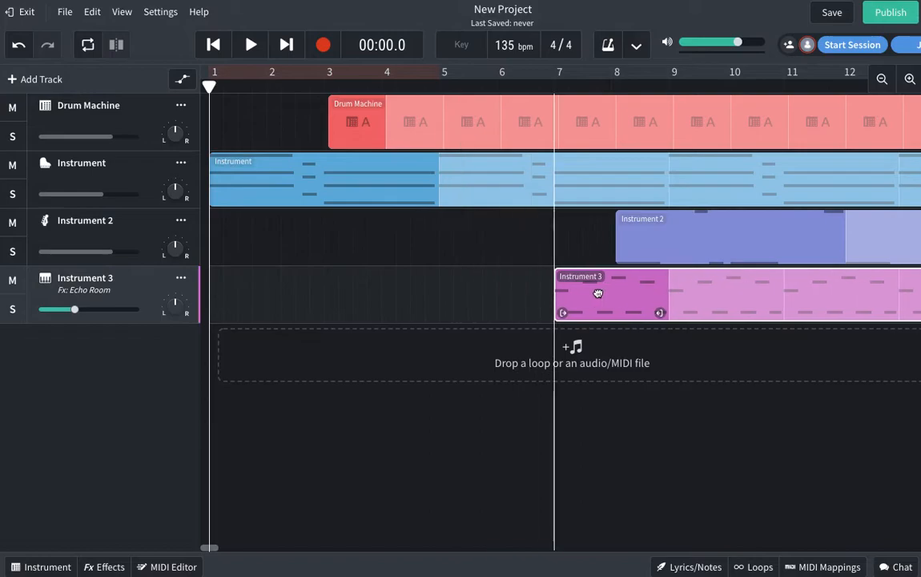
Step: Play the staggered entries, return to the start, and settle the Drum Machine clip at bar 3
click(245, 48)
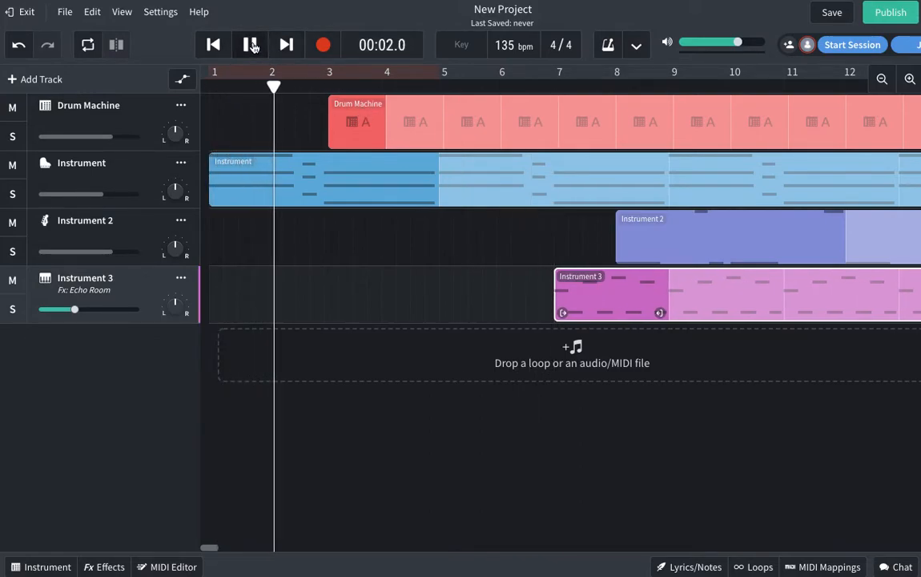
click(251, 44)
click(213, 45)
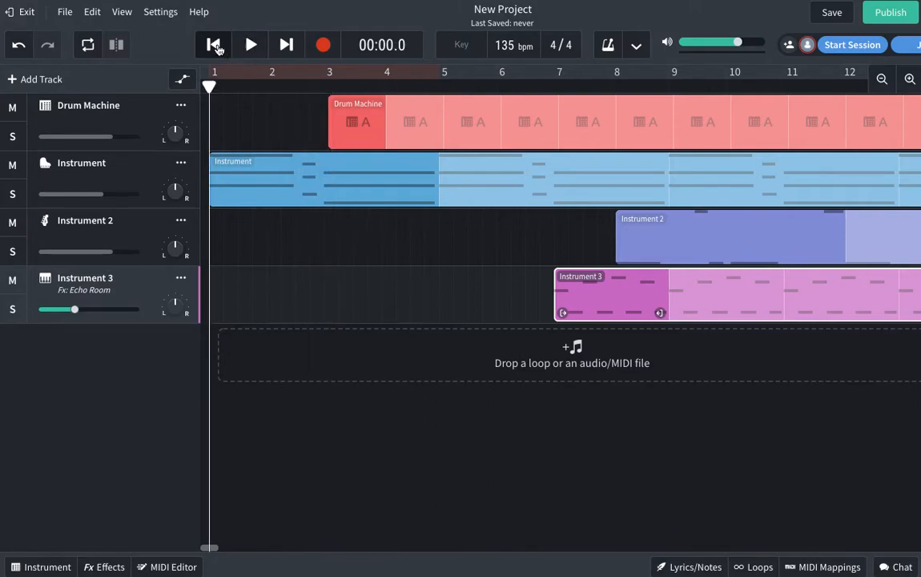
click(332, 124)
drag(345, 127, 365, 135)
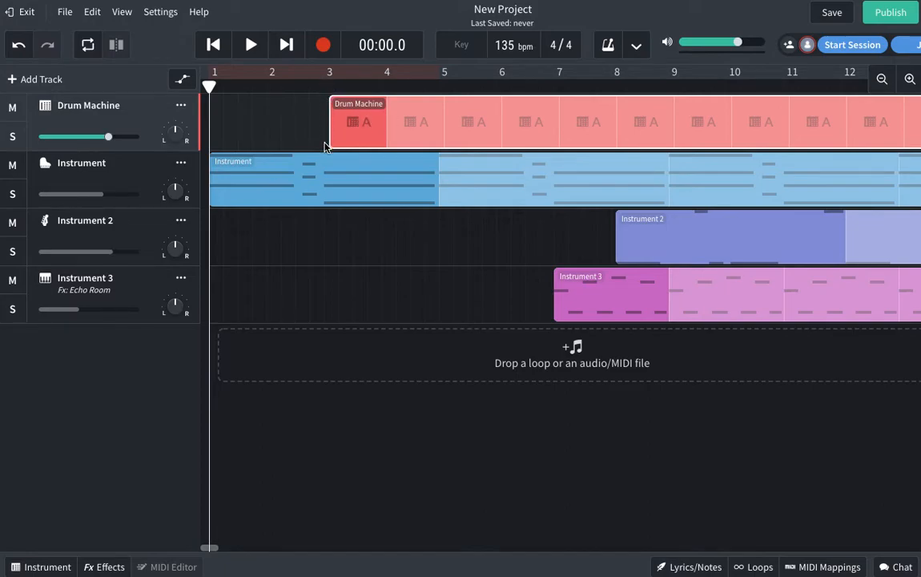
Step: Nudge the Drum Machine clip back and forth around bar 3
click(326, 247)
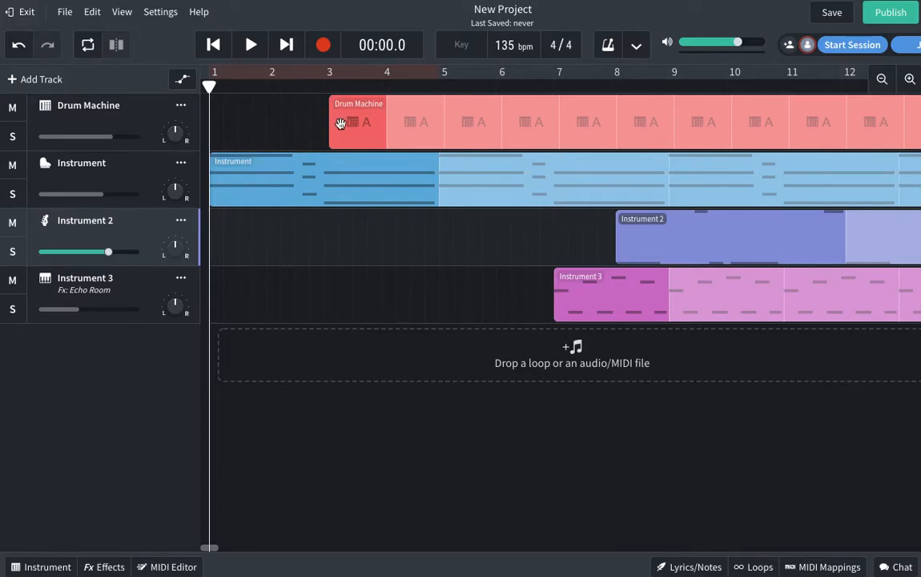
mouse_move(352, 122)
mouse_down()
mouse_move(407, 121)
mouse_move(348, 123)
mouse_up()
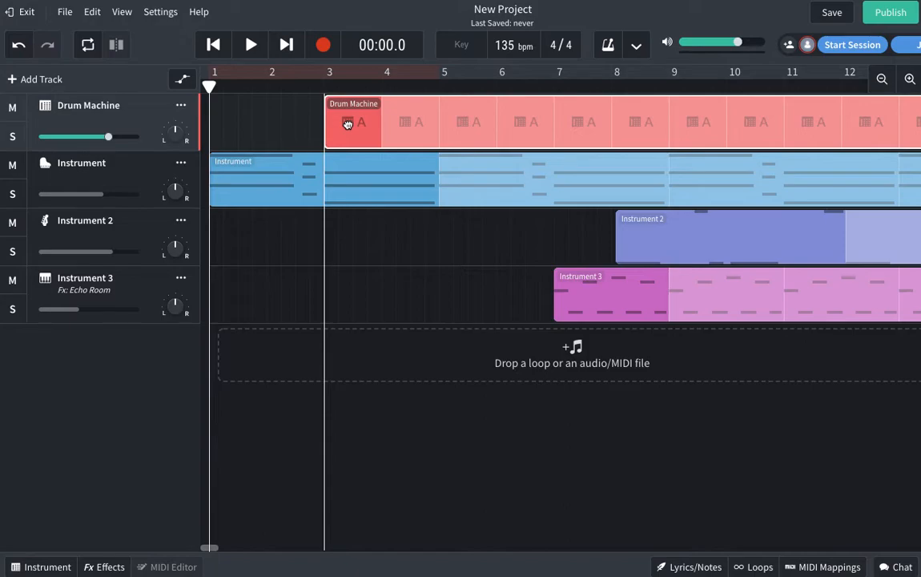
mouse_move(347, 123)
mouse_down()
mouse_move(362, 123)
mouse_move(352, 122)
mouse_up()
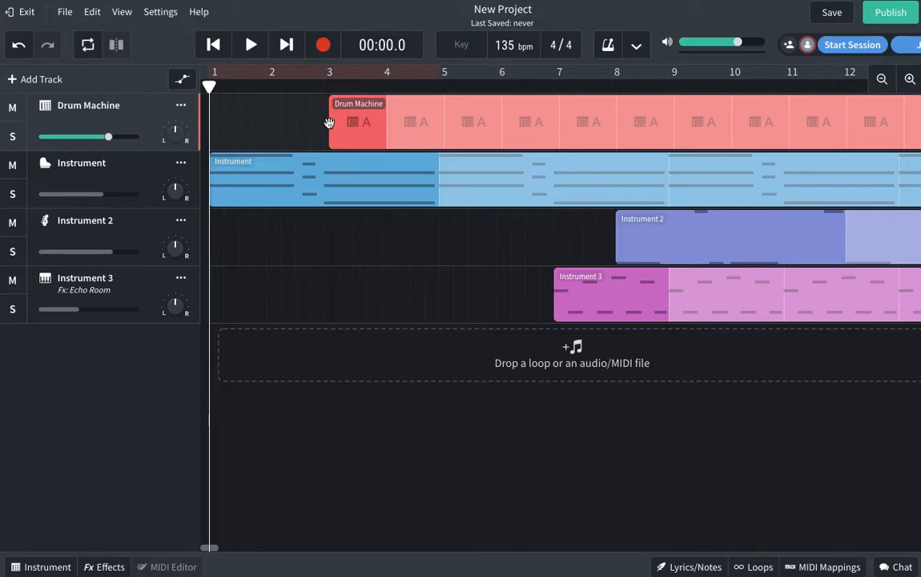
Step: Play the arrangement from the start, pause, and snap the Drum Machine clip exactly to bar 3
click(249, 80)
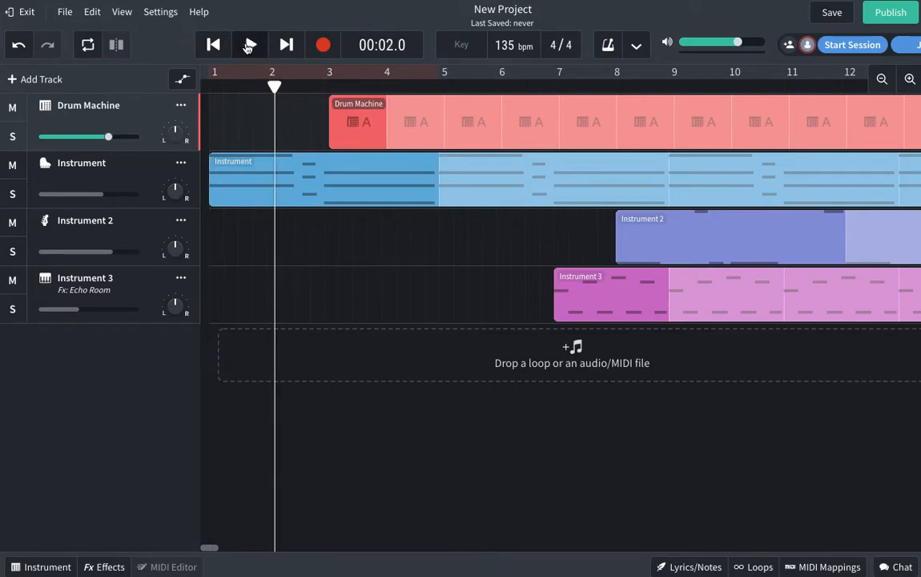
click(213, 44)
click(249, 45)
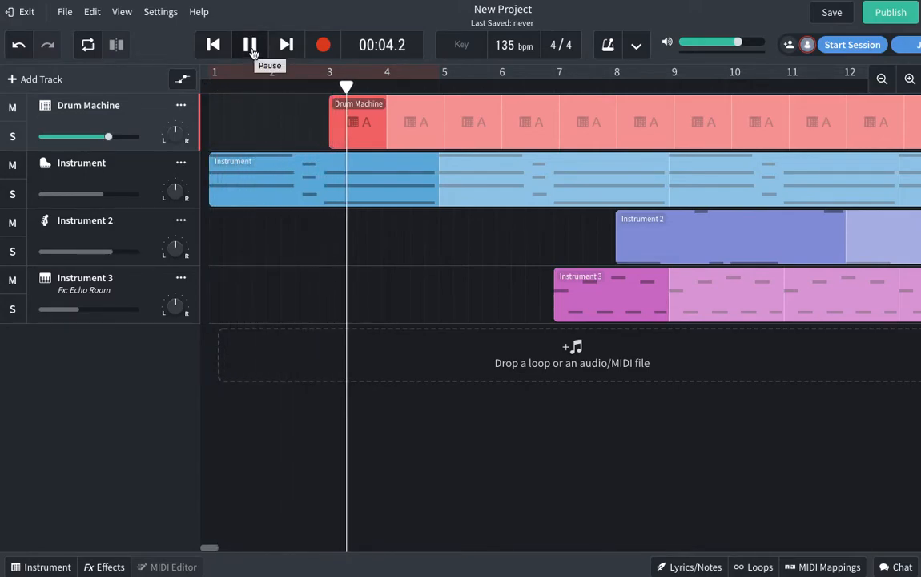
click(249, 45)
drag(359, 121, 348, 121)
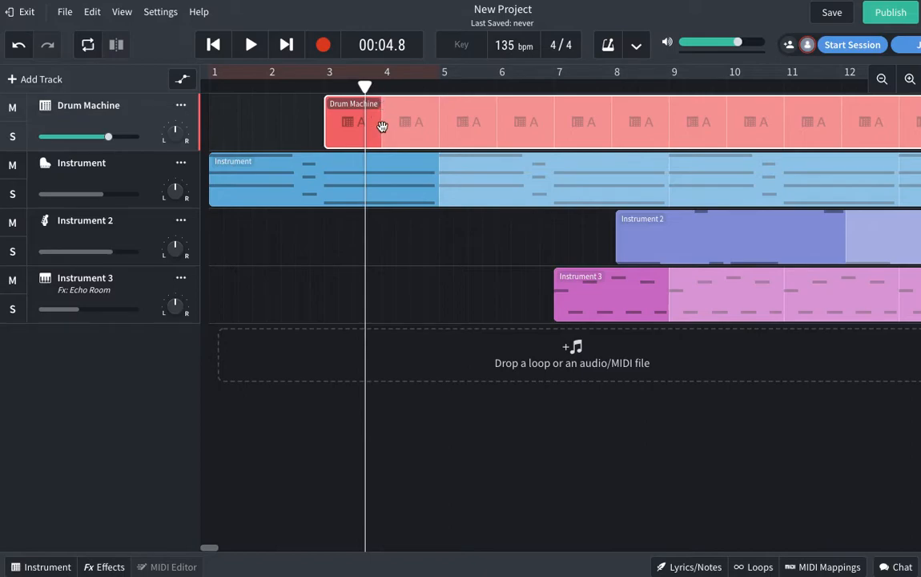
Step: Move the Instrument 2 clip earlier so it starts at bar 5
click(285, 132)
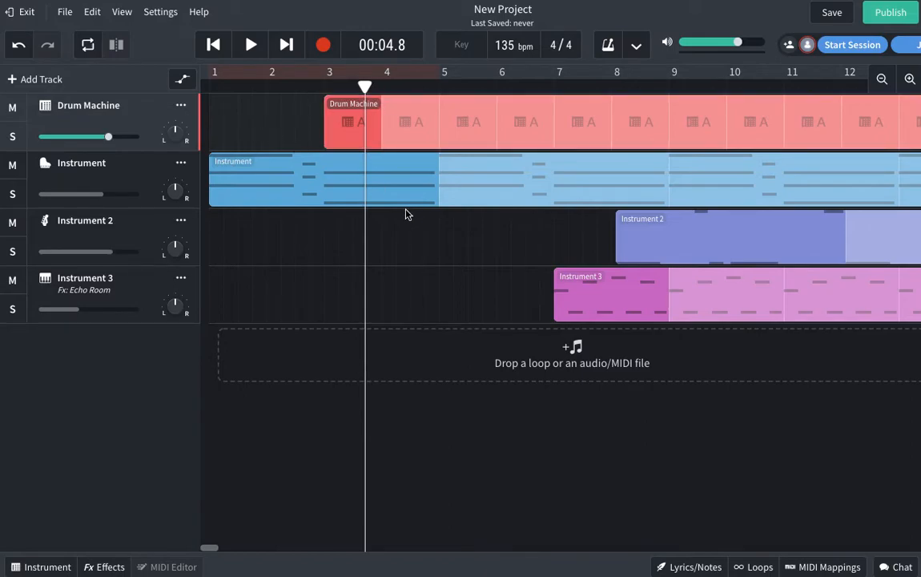
drag(674, 242, 498, 249)
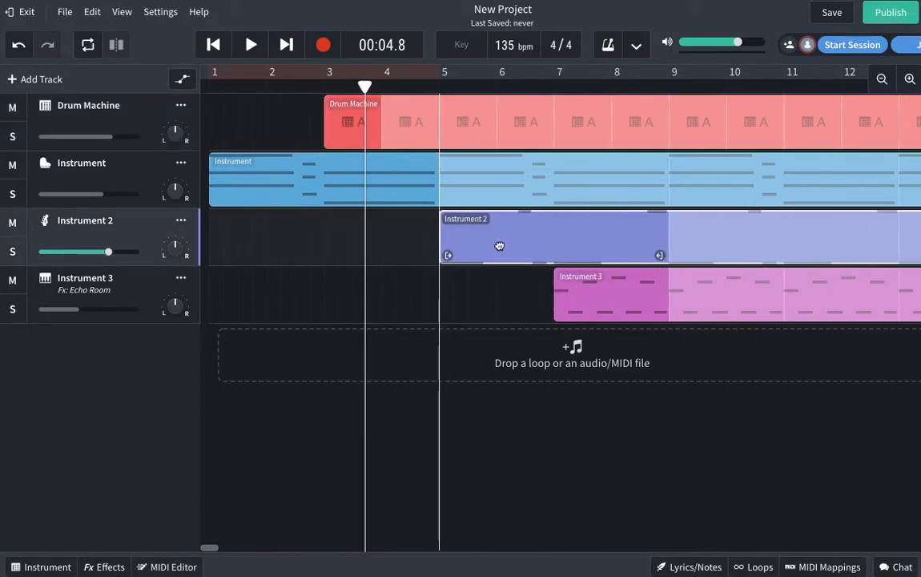
click(442, 85)
Step: Line the Instrument 3 clip up with bar 9 and return the playhead to the start
drag(577, 288, 688, 289)
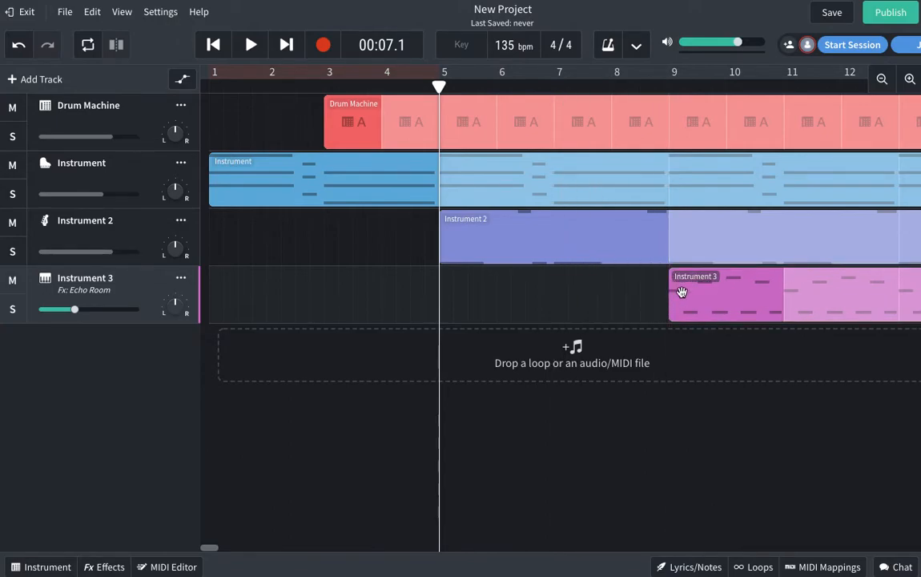
click(669, 88)
drag(708, 305, 713, 308)
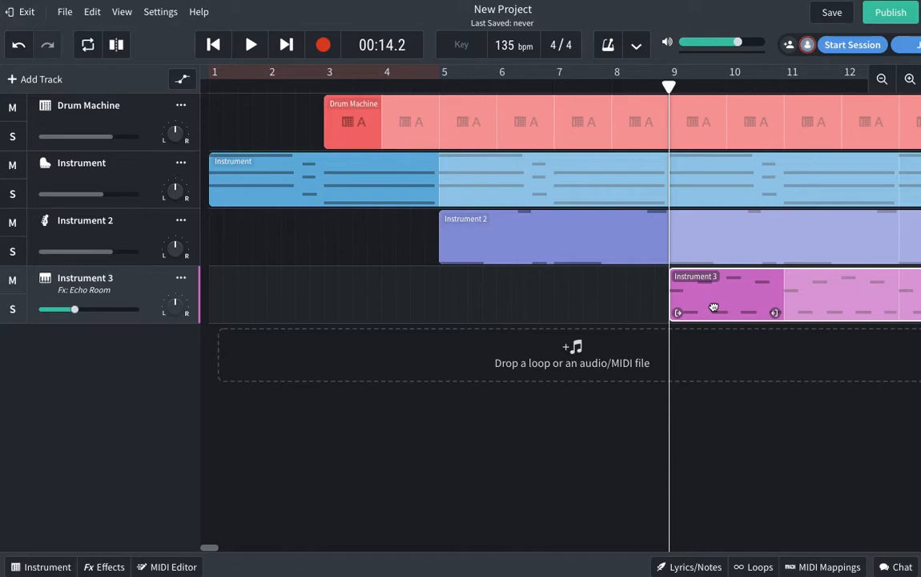
click(657, 306)
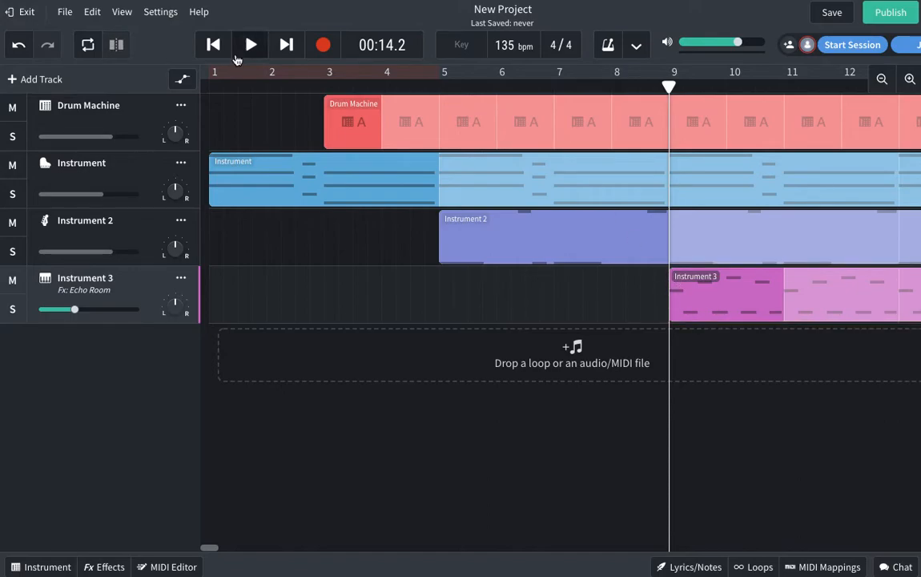
click(213, 46)
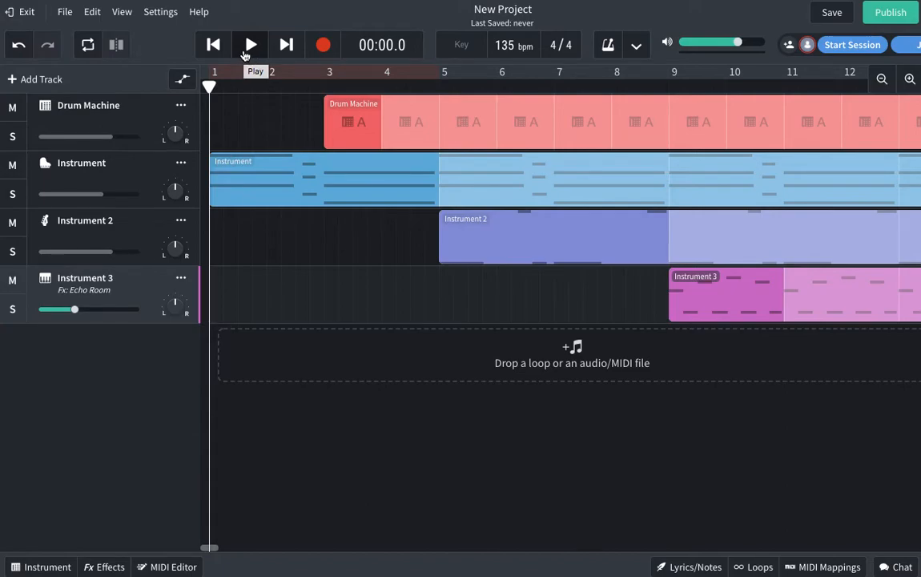
Step: Play the arrangement from the beginning, following along, and stop around bar 13
click(249, 53)
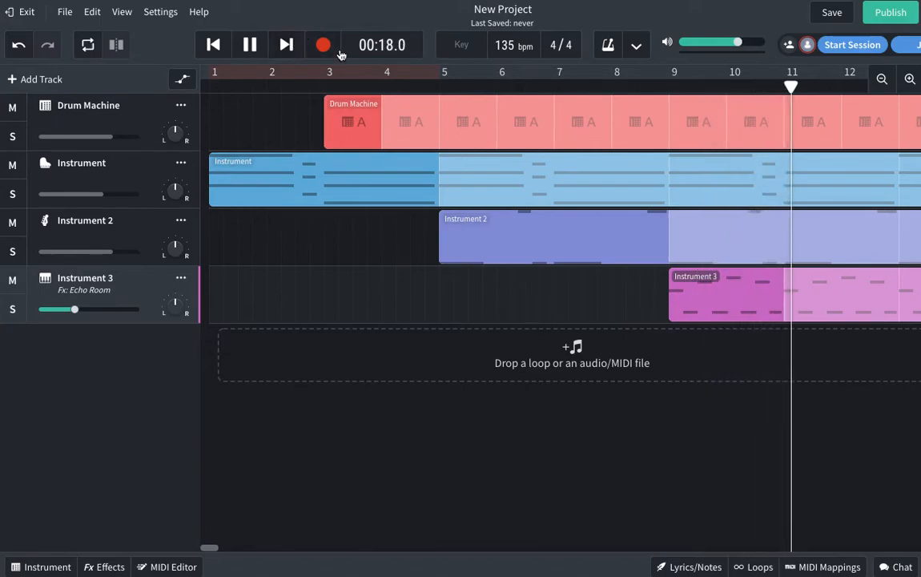
drag(207, 550, 216, 548)
key(space)
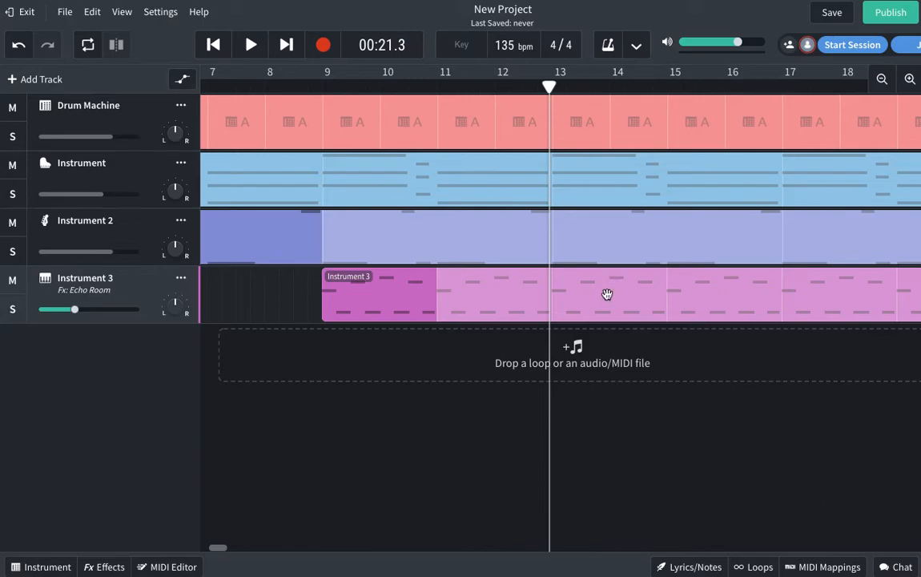
Step: Trim the Instrument clip to end just before bar 17, with the playhead at bar 12
drag(879, 156, 773, 162)
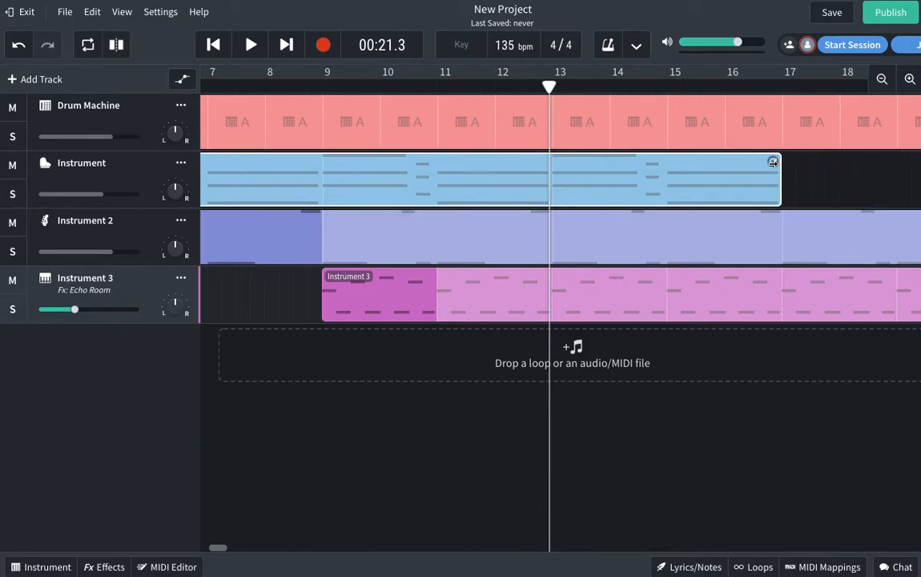
click(802, 174)
drag(222, 549, 225, 549)
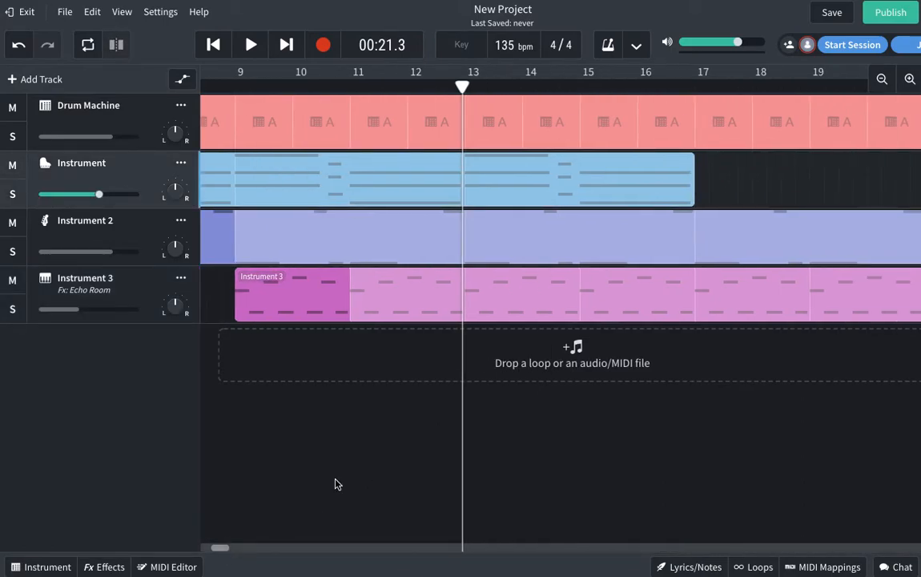
click(417, 86)
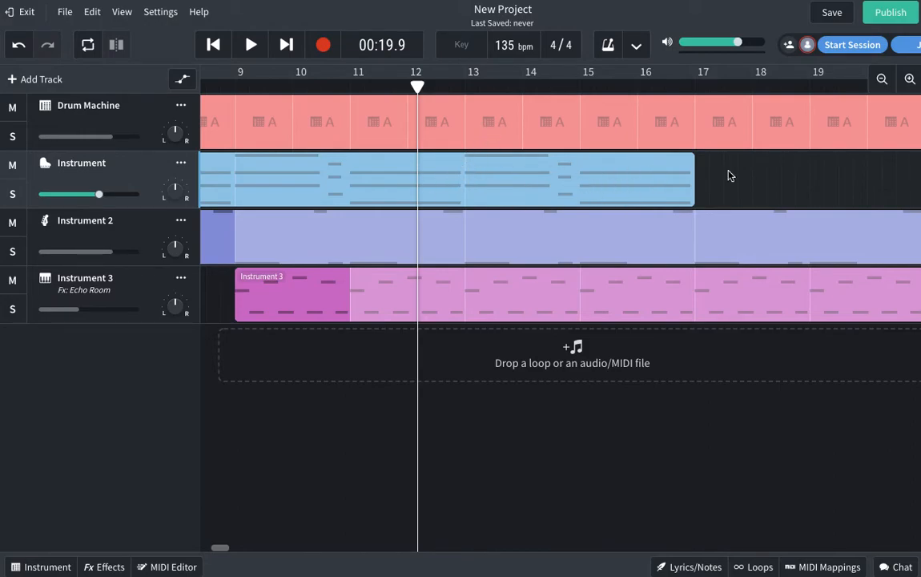
drag(693, 158, 771, 160)
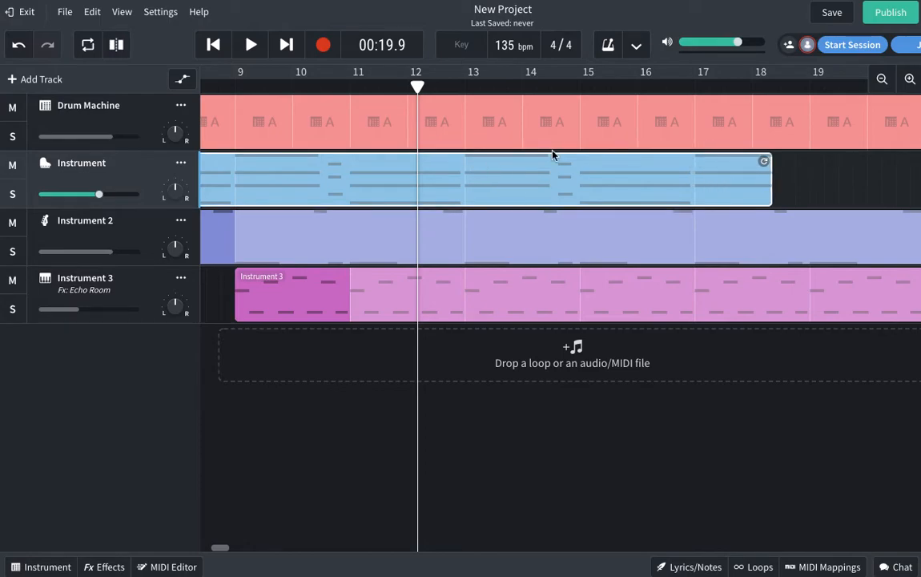
drag(764, 160, 686, 161)
click(714, 164)
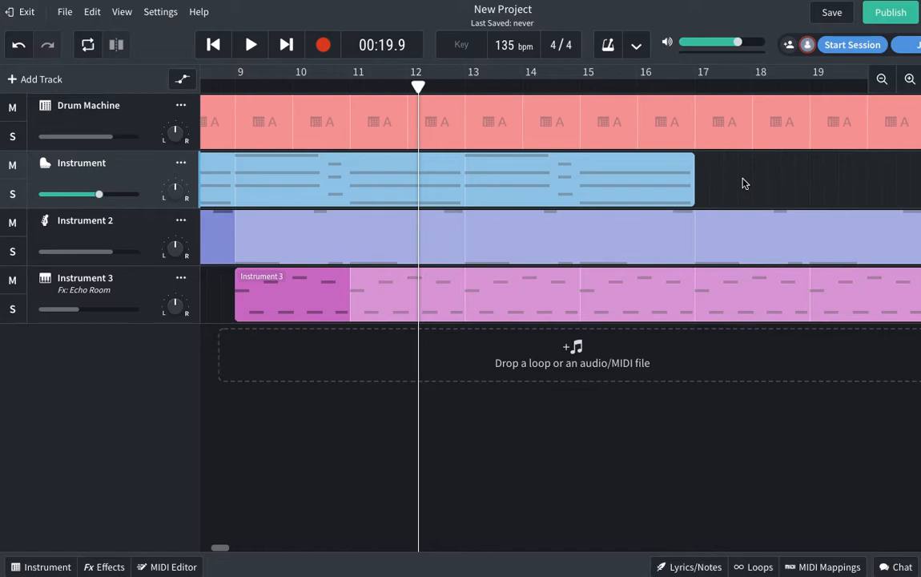
Step: Play from bar 12 past the Instrument part's end, stopping at 00:35.5 near bar 21
key(space)
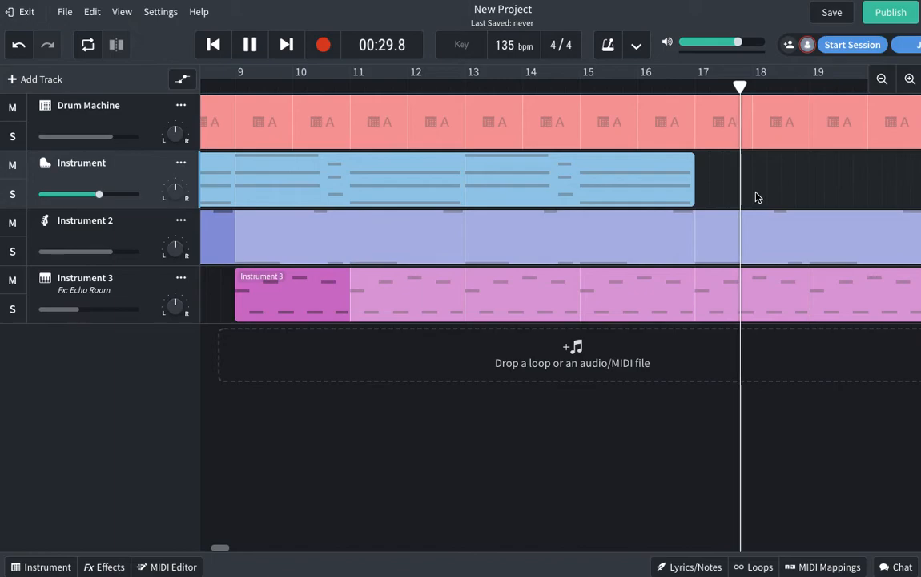
drag(221, 553, 228, 548)
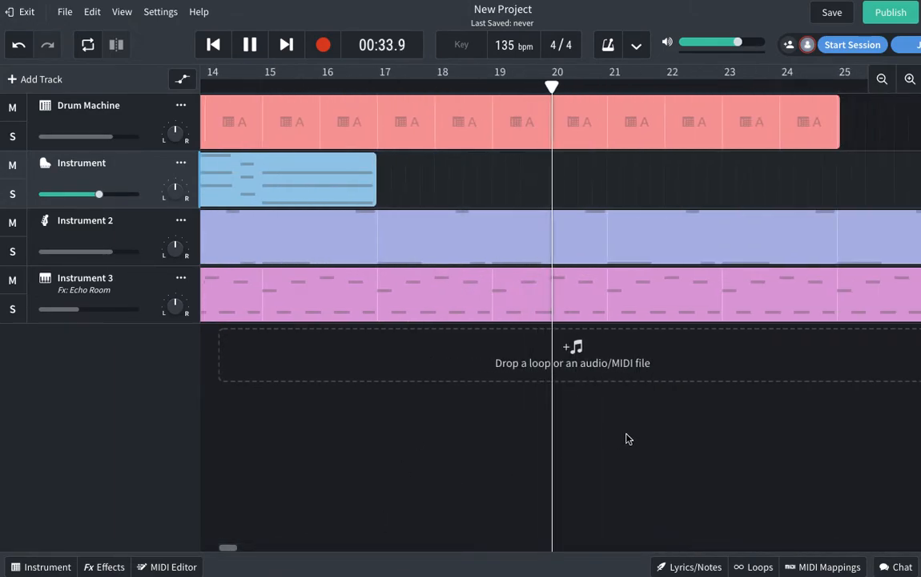
key(space)
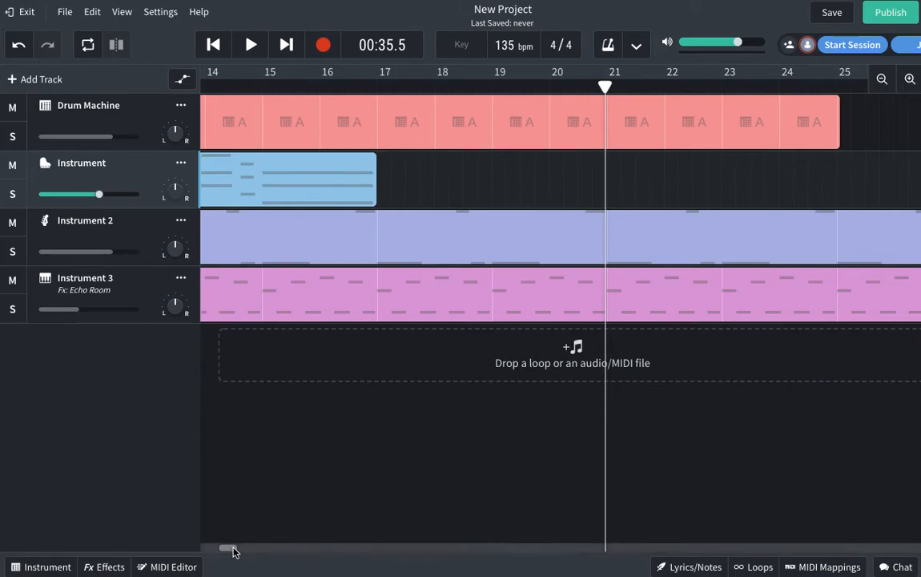
Step: Copy the Instrument track's opening region
drag(232, 550, 214, 555)
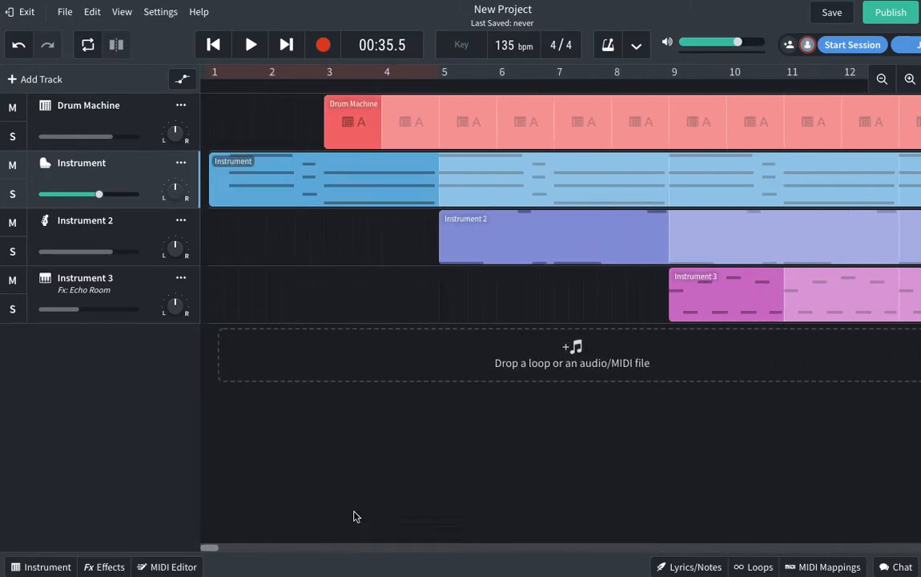
click(247, 175)
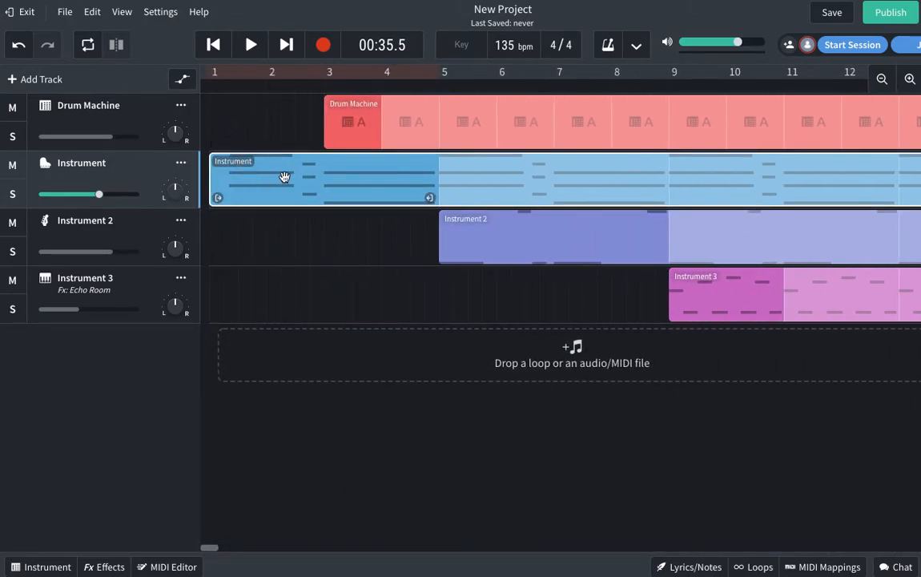
right_click(296, 174)
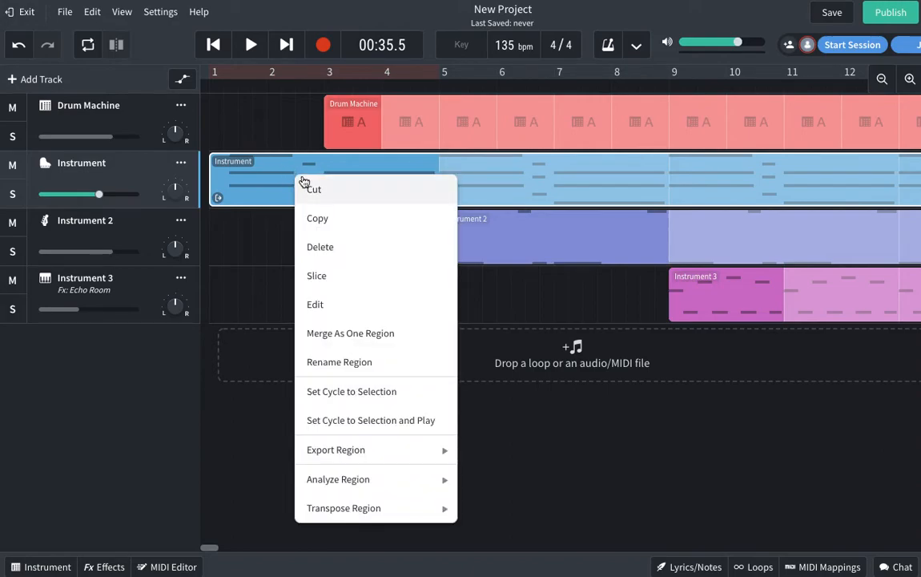
click(88, 19)
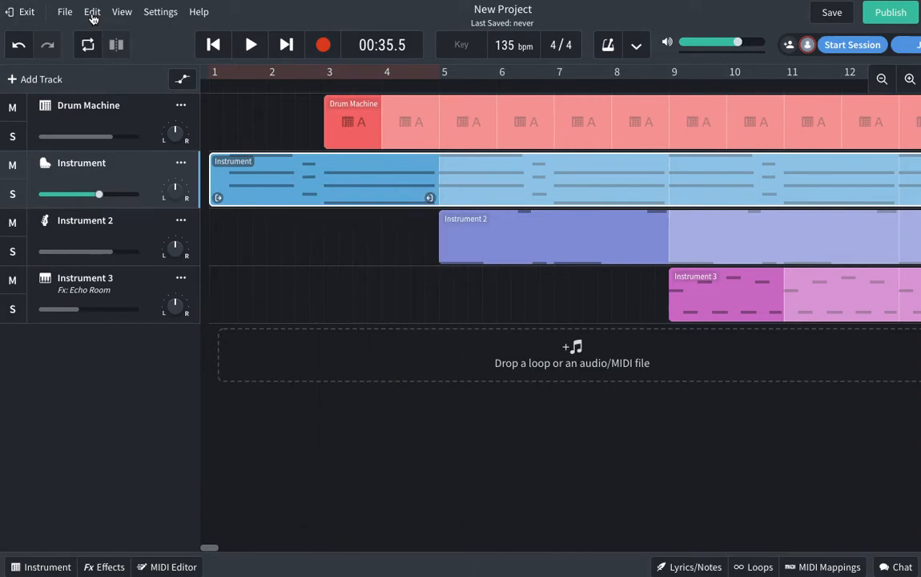
click(93, 15)
click(91, 16)
right_click(296, 176)
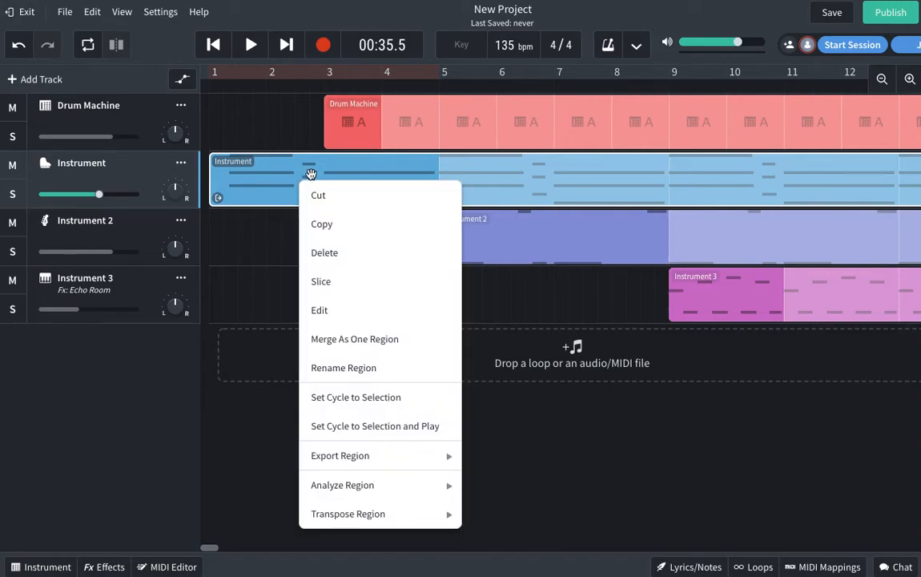
click(344, 225)
click(336, 240)
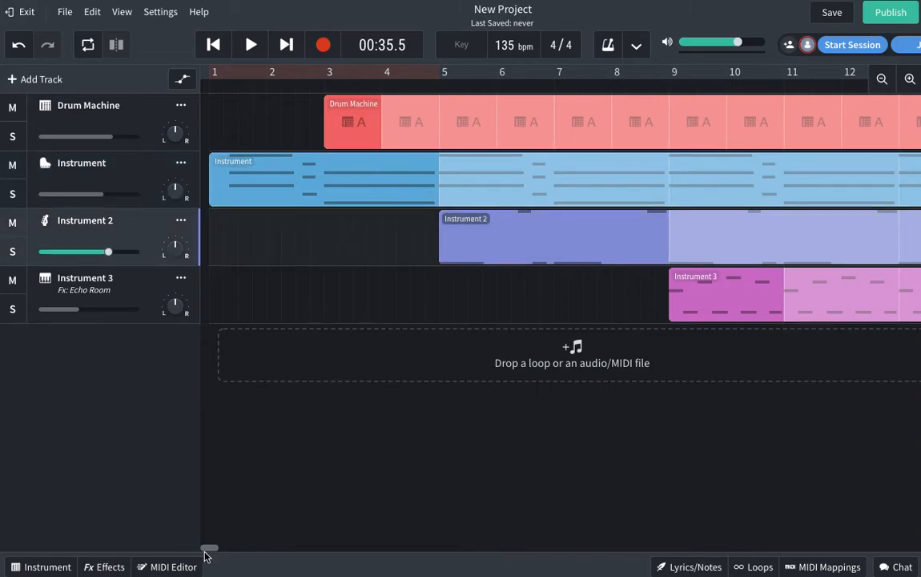
Step: Paste the copied Instrument region into its lane starting at bar 21
drag(208, 550, 234, 549)
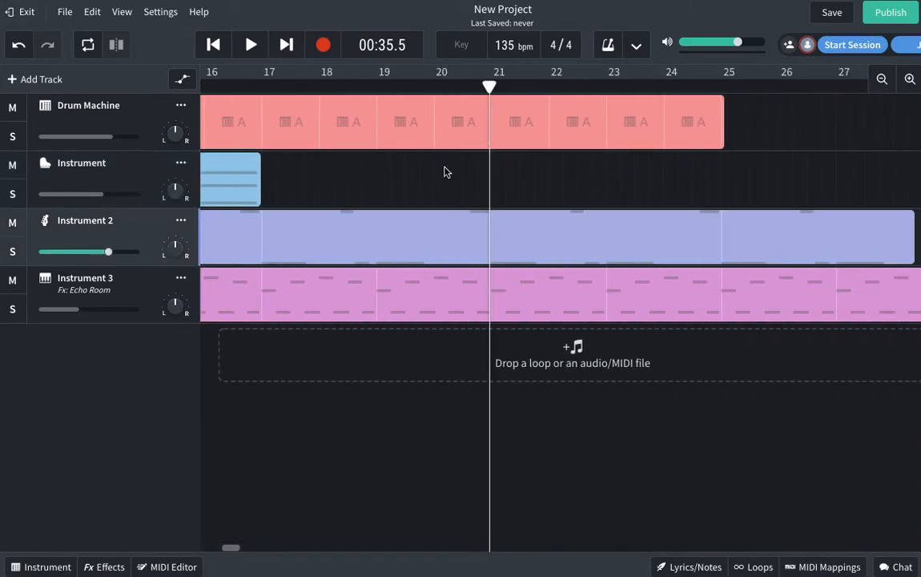
mouse_move(489, 86)
mouse_down()
mouse_move(449, 84)
mouse_move(489, 84)
mouse_up()
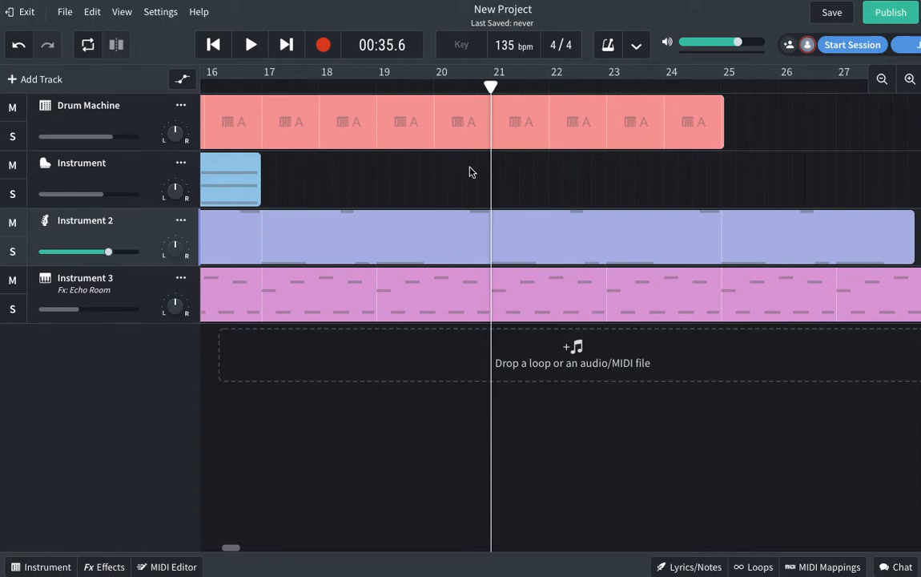
right_click(515, 183)
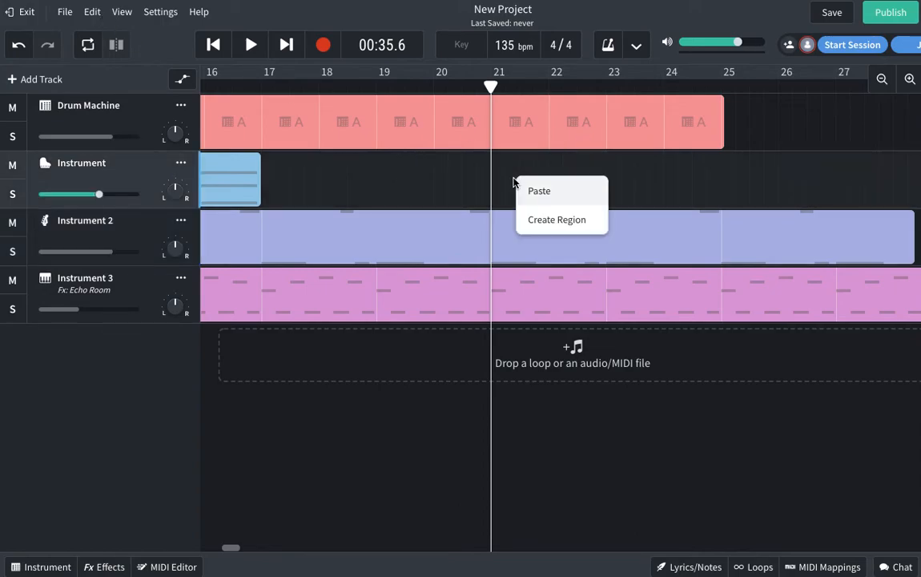
click(530, 189)
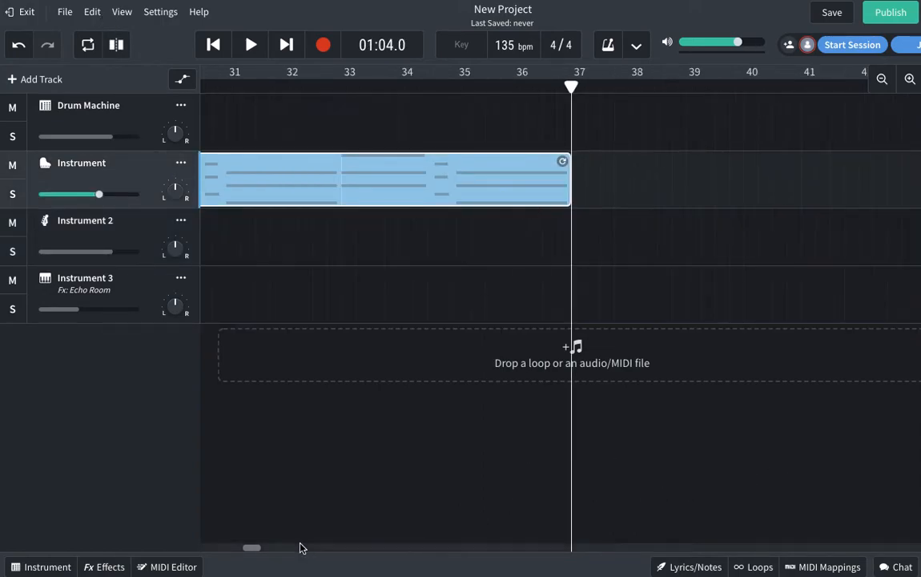
Step: End the Drum Machine region at bar 21 and paste a copy starting at bar 25
drag(250, 549, 227, 550)
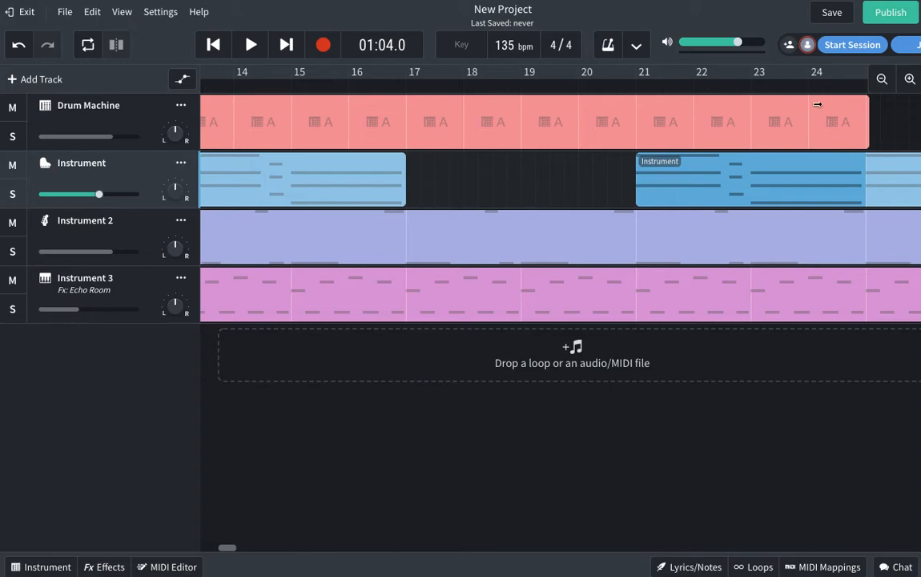
drag(862, 100, 631, 102)
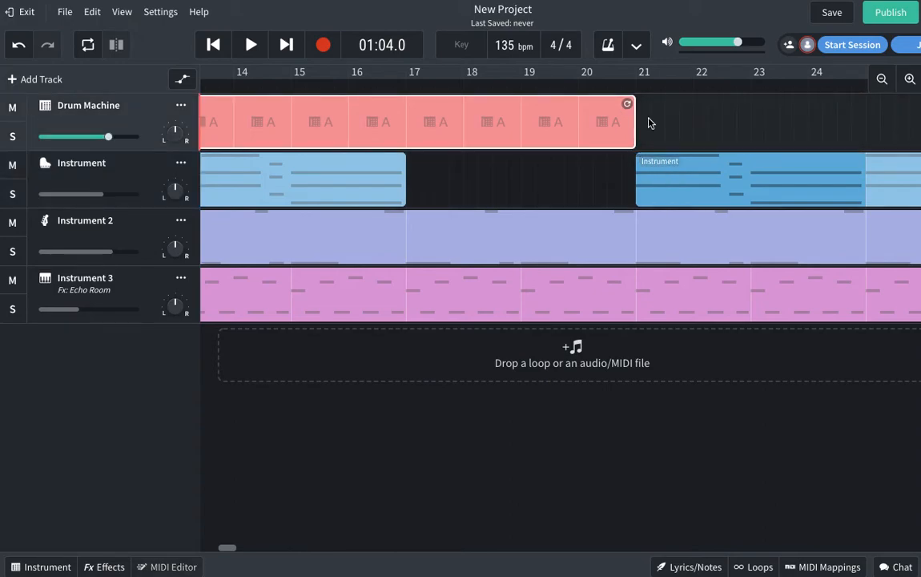
right_click(346, 124)
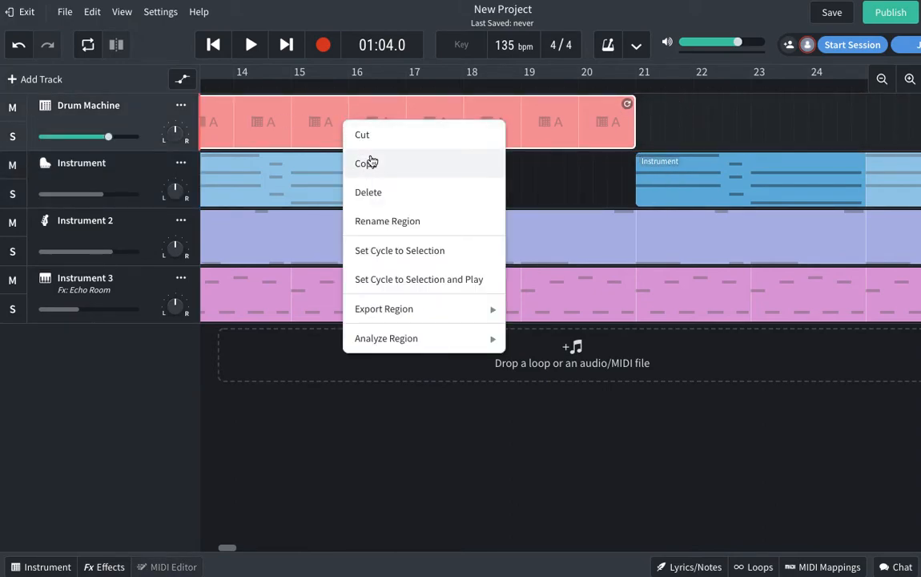
click(366, 160)
drag(855, 86, 865, 85)
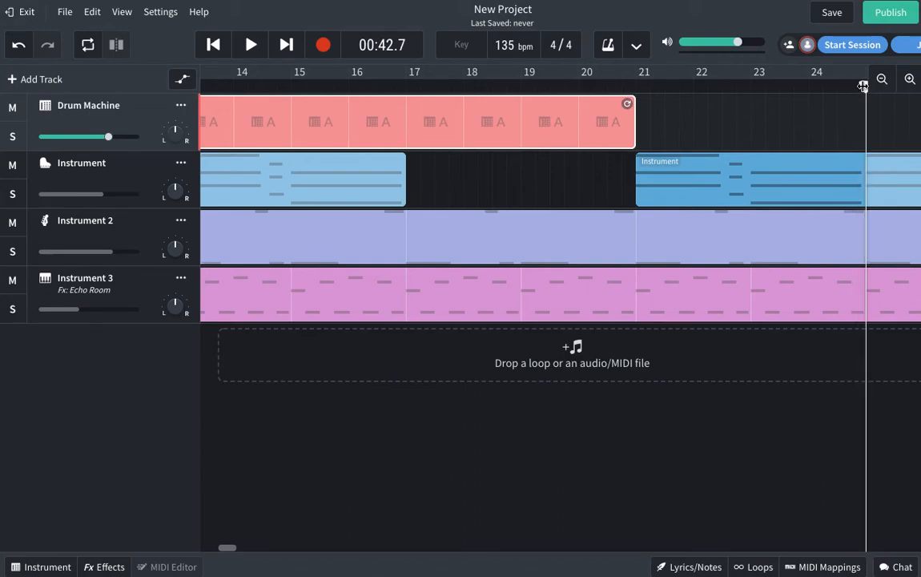
right_click(874, 112)
click(879, 133)
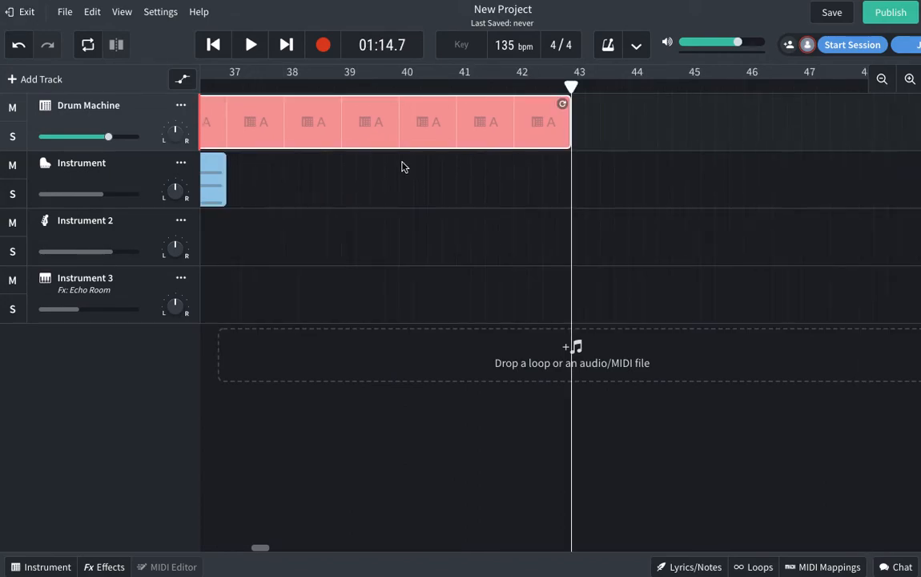
click(485, 192)
Step: Trim Instrument 3 to end at bar 25 and set Instrument 2 to end near bar 29
drag(259, 549, 236, 553)
drag(893, 279, 608, 279)
drag(801, 211, 837, 212)
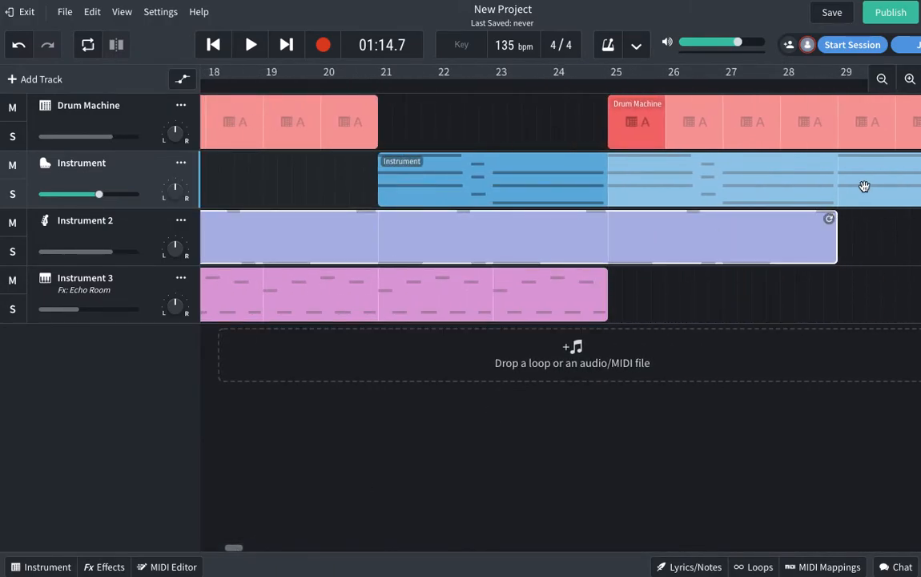
Step: Zoom the timeline out in several steps until bars 1–57 are all visible
click(881, 78)
drag(218, 551, 238, 550)
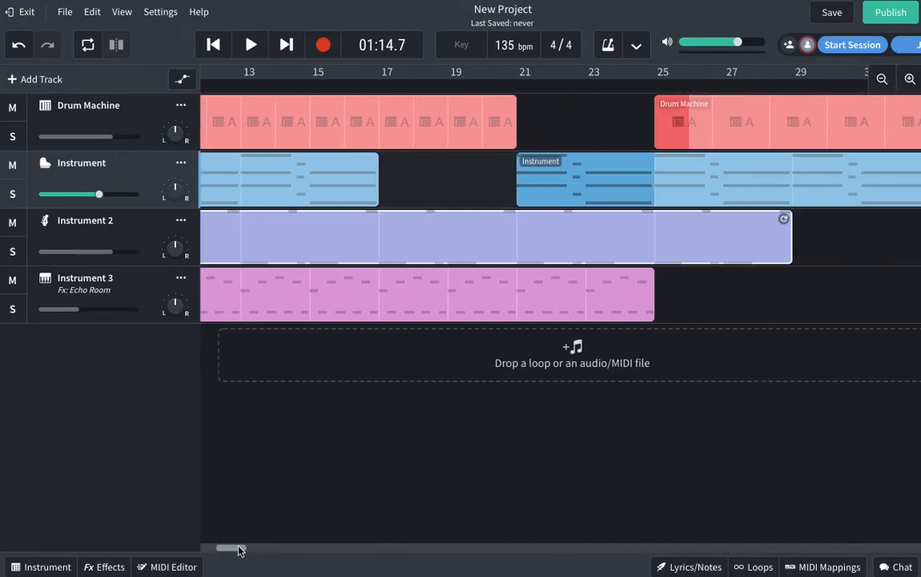
click(777, 300)
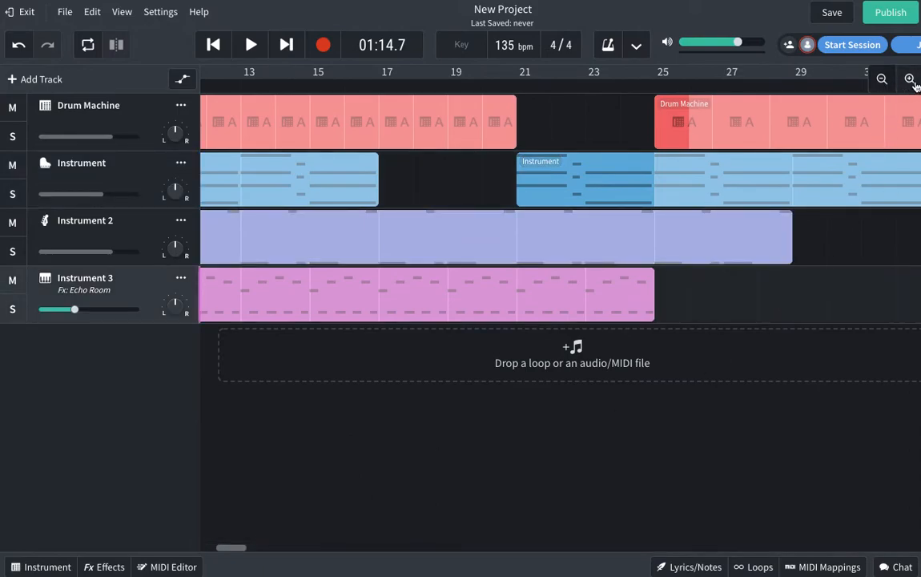
click(883, 80)
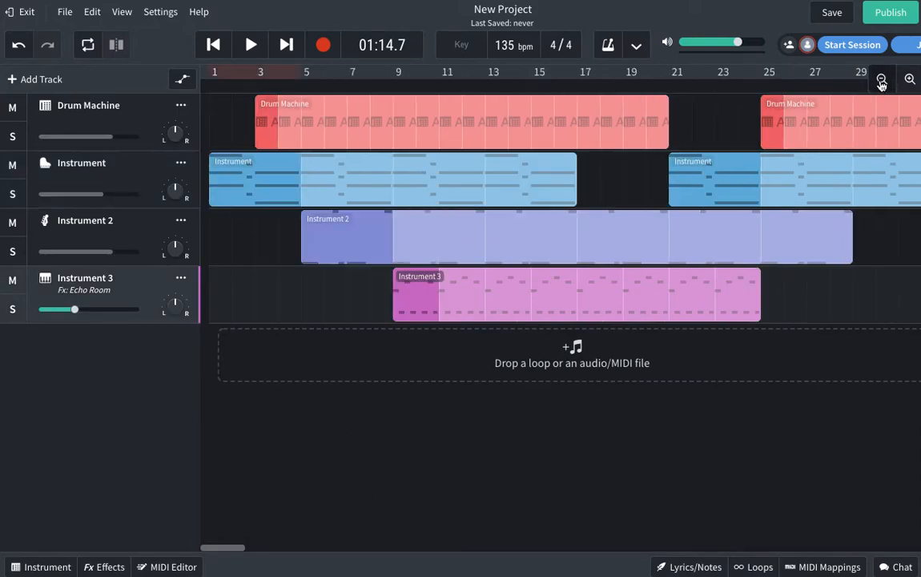
click(883, 80)
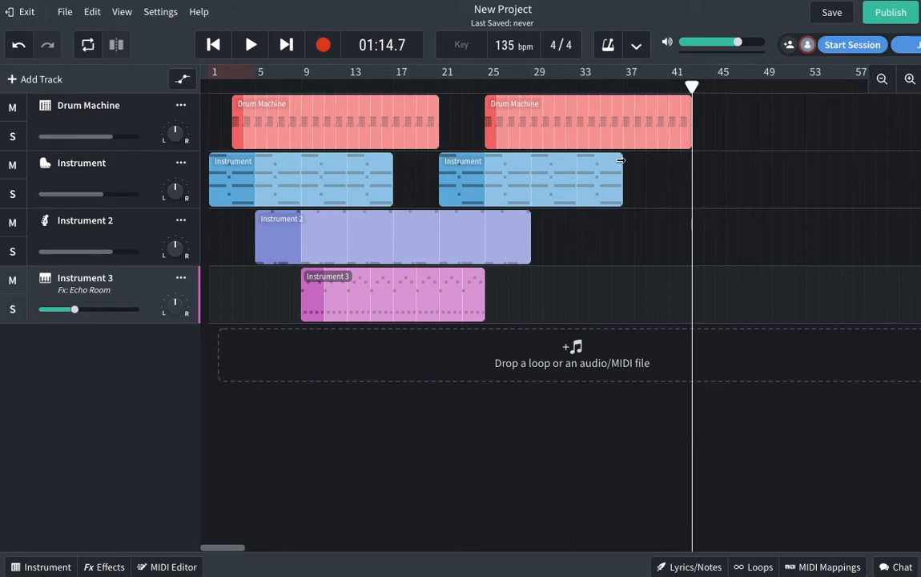
Step: Duplicate the Instrument 3 region and place the copy at bars 33–49, then set playback near bar 15
right_click(315, 299)
click(352, 277)
right_click(557, 284)
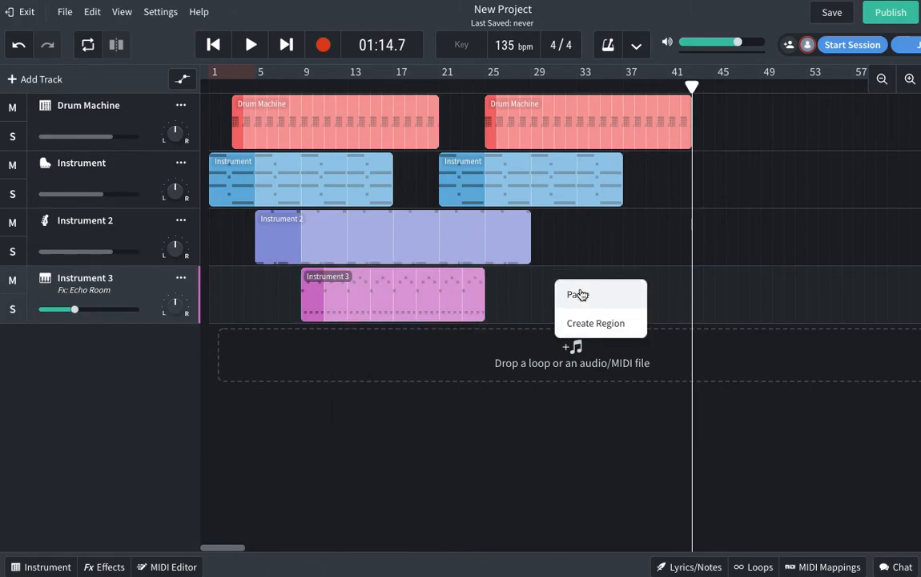
click(576, 294)
drag(399, 294, 282, 302)
click(318, 228)
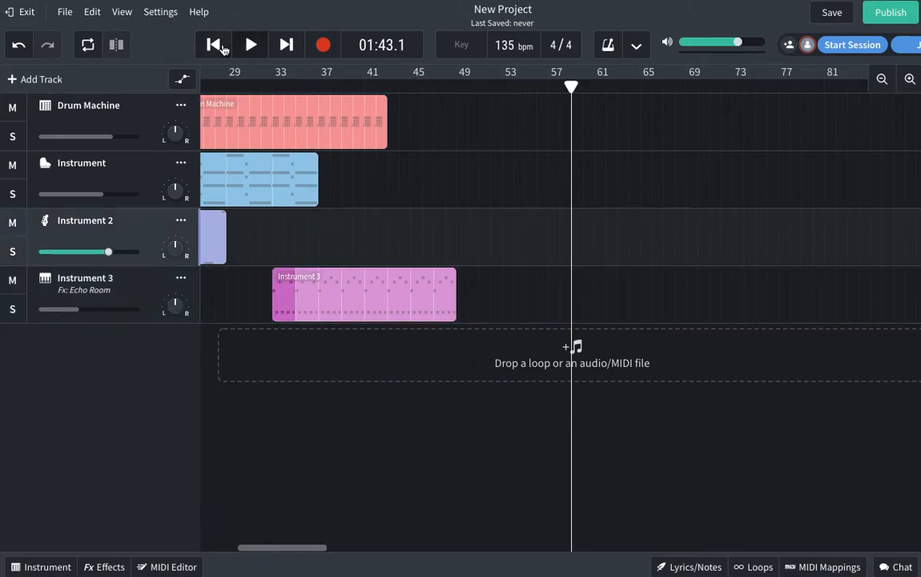
click(213, 44)
click(370, 87)
Step: Play the arrangement from bar 15, pause it, and park the playhead at bar 25
key(space)
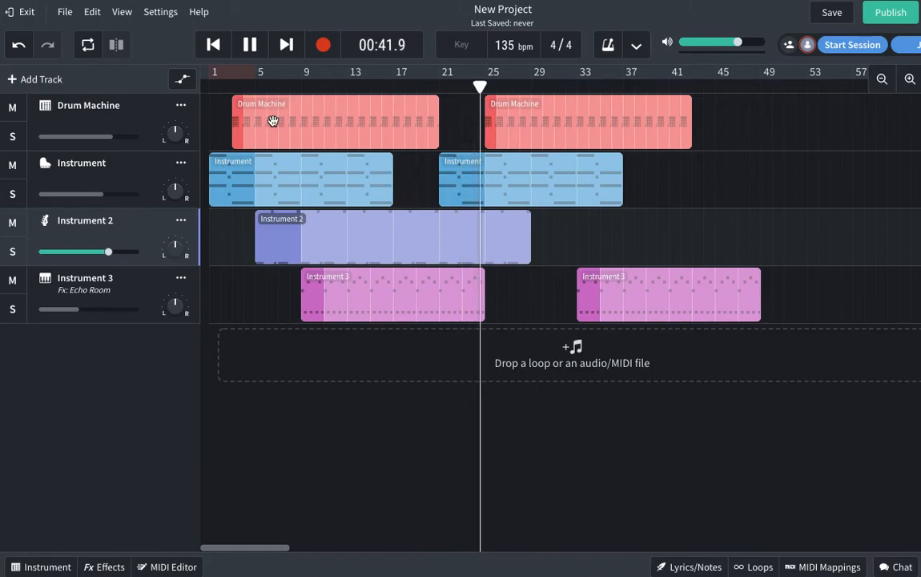
click(250, 51)
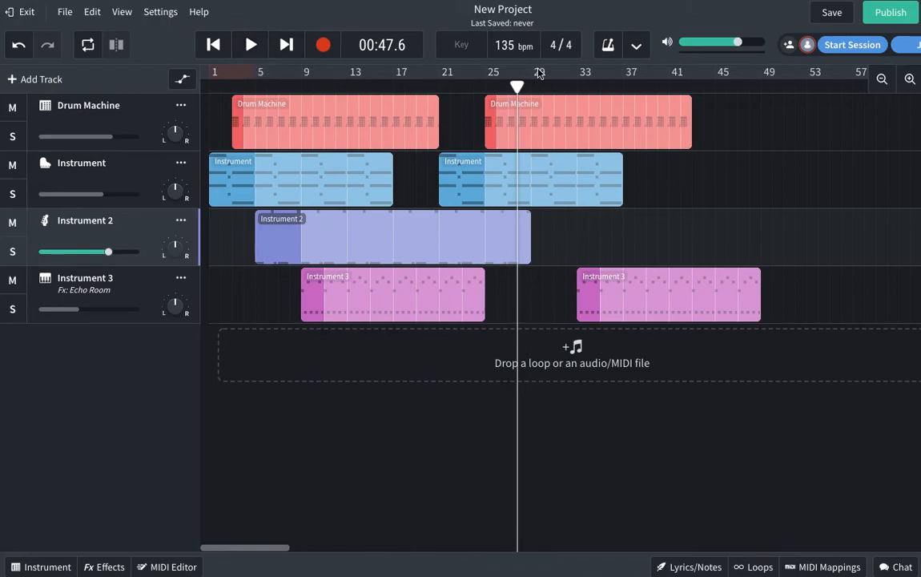
click(485, 86)
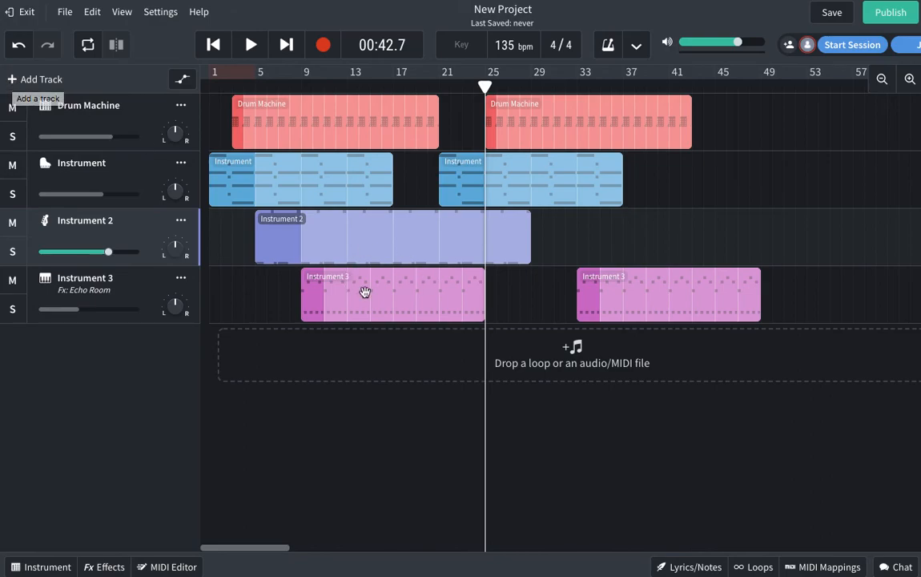
Step: Add Instrument 4 as a new instrument track and confirm it uses Grand Piano
click(18, 83)
click(214, 270)
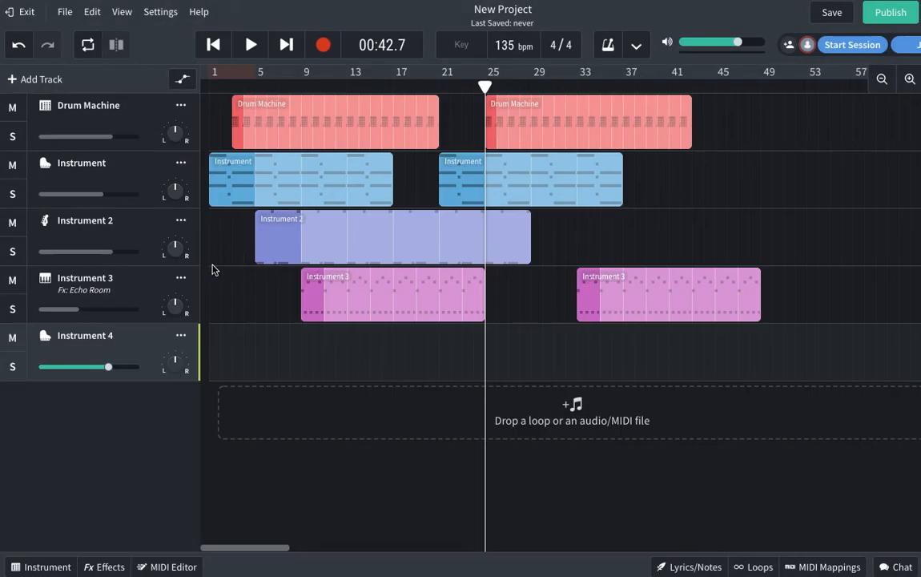
click(44, 567)
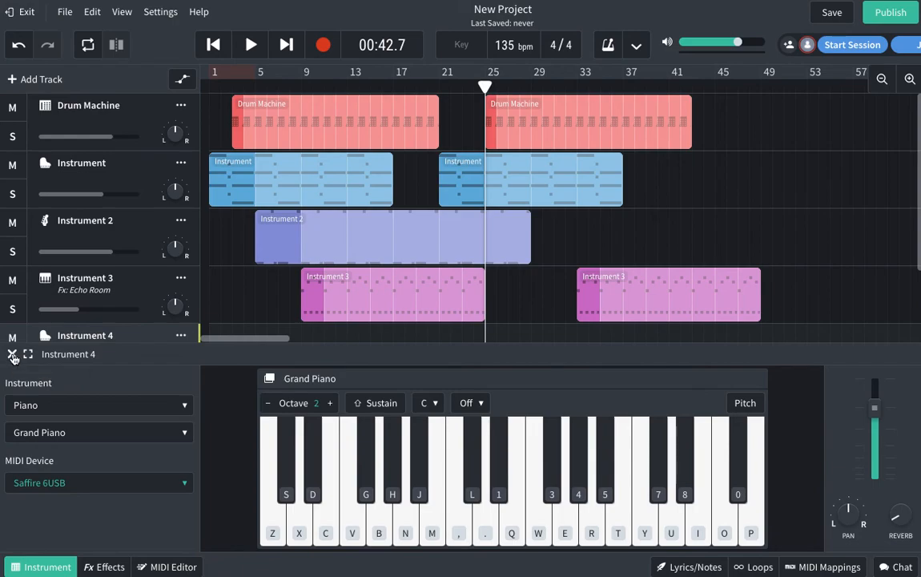
click(13, 357)
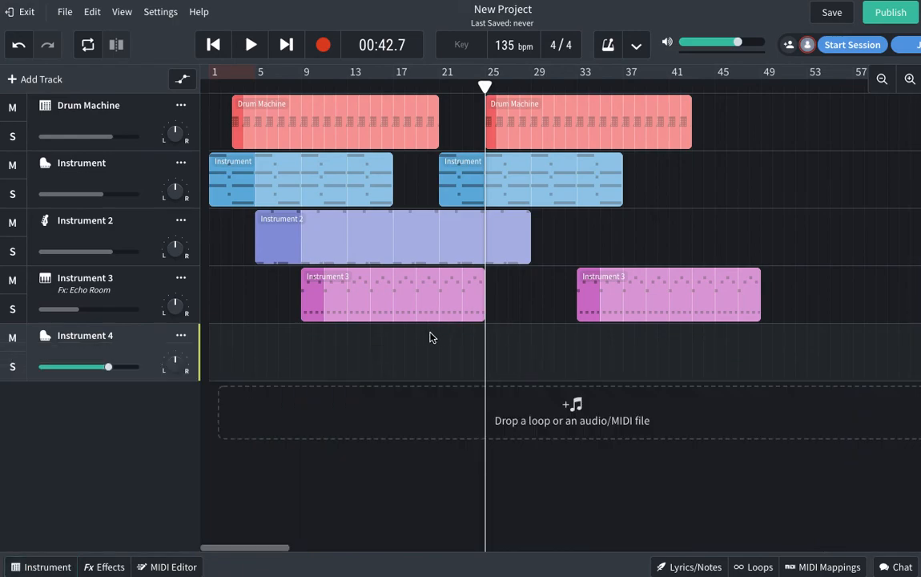